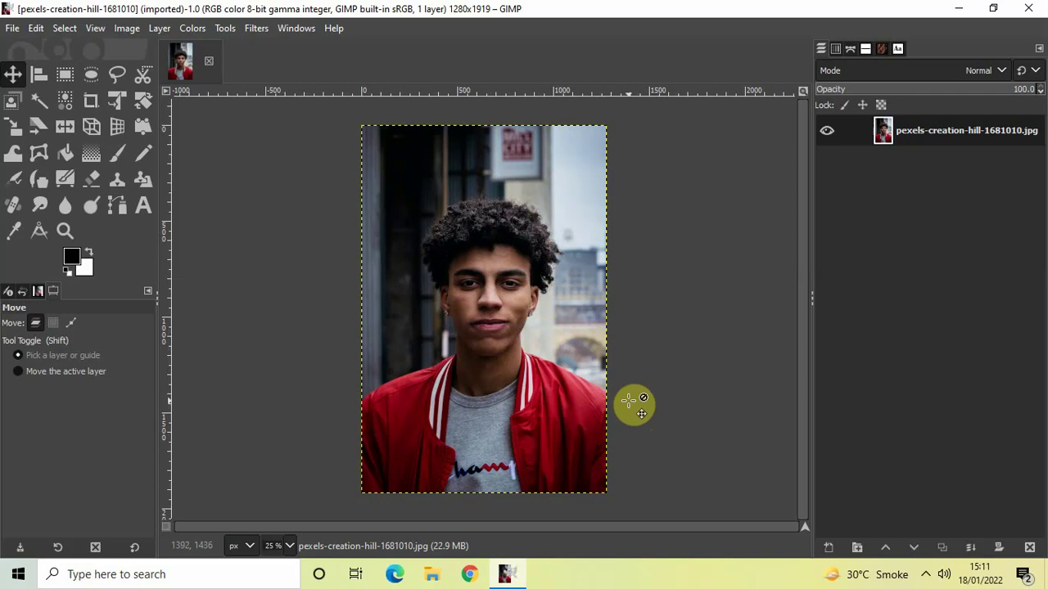
Step: Start a path with the Paths tool at the photo's left edge and trace the left jacket shoulder up to the neck
left_click(225, 29)
left_click(265, 105)
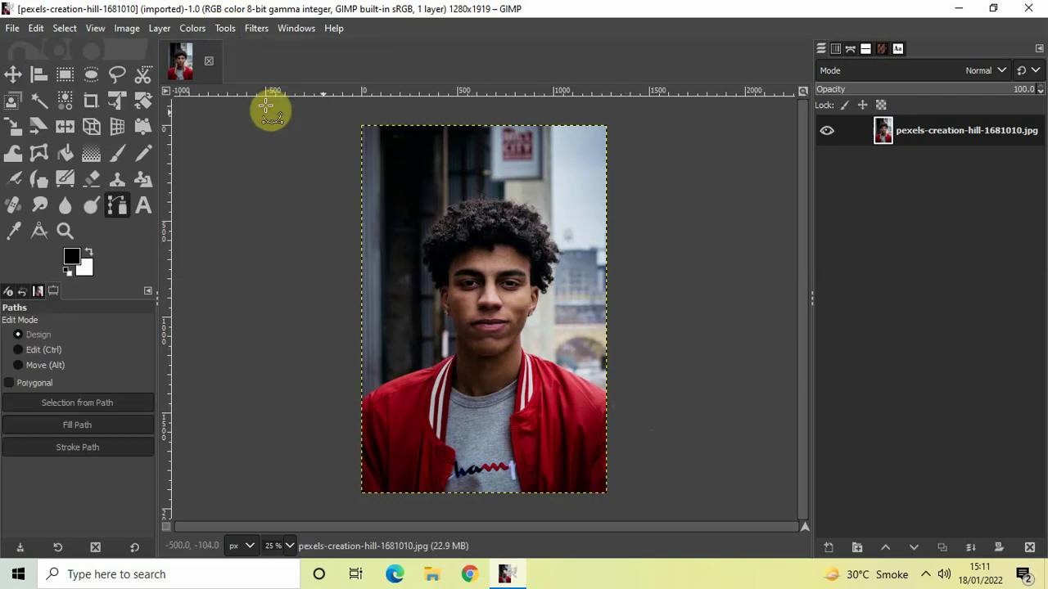
left_click(361, 400)
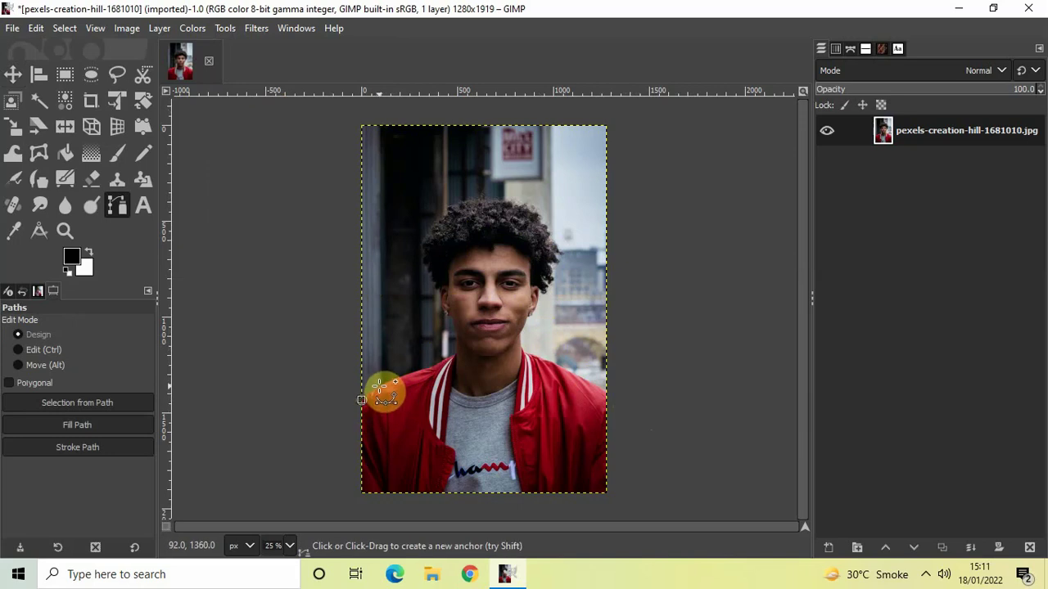
left_click(379, 386)
left_click(399, 378)
left_click(422, 369)
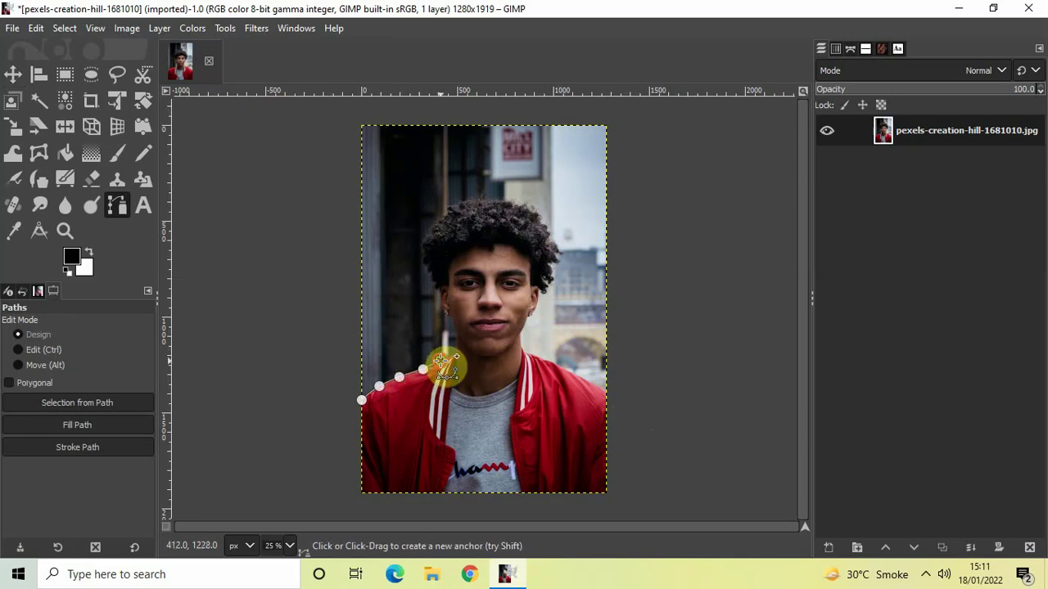
left_click(440, 360)
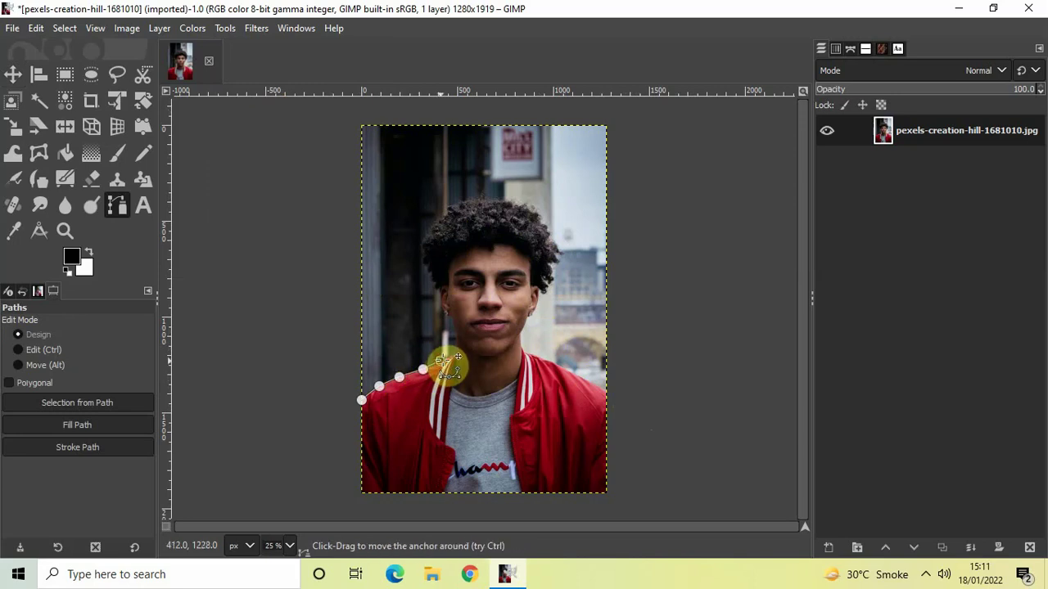
Step: Continue the path up the left side of the neck, ear and hair with closely spaced anchors
left_click(449, 314)
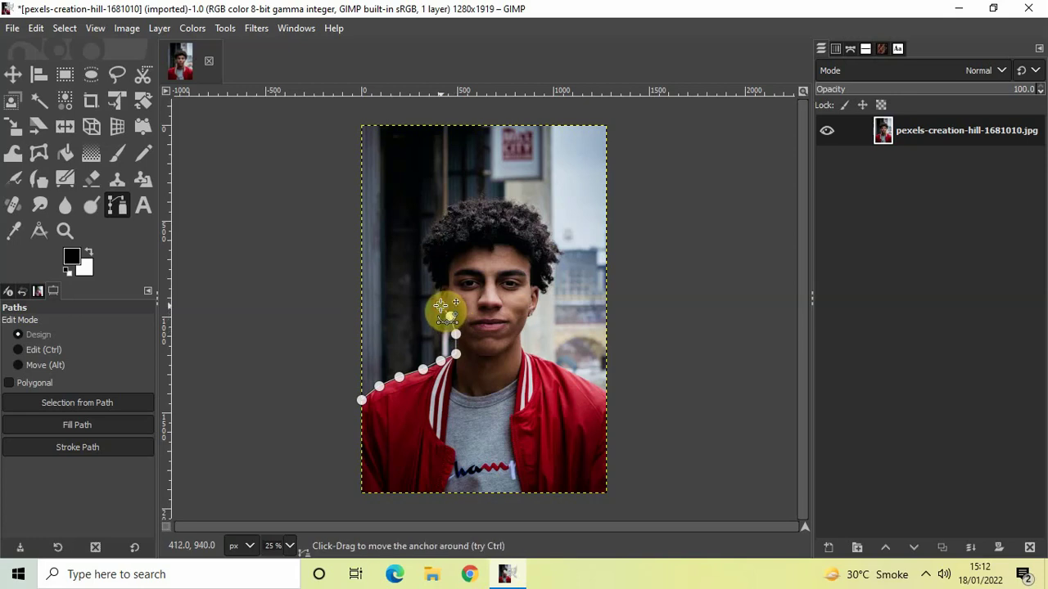
left_click(441, 305)
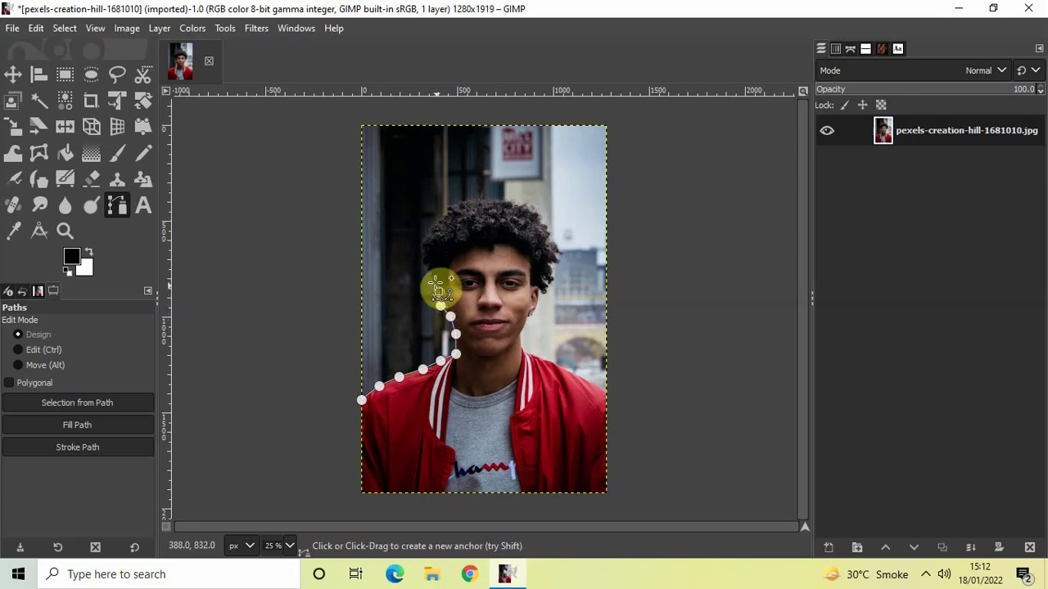
left_click(438, 292)
left_click(433, 275)
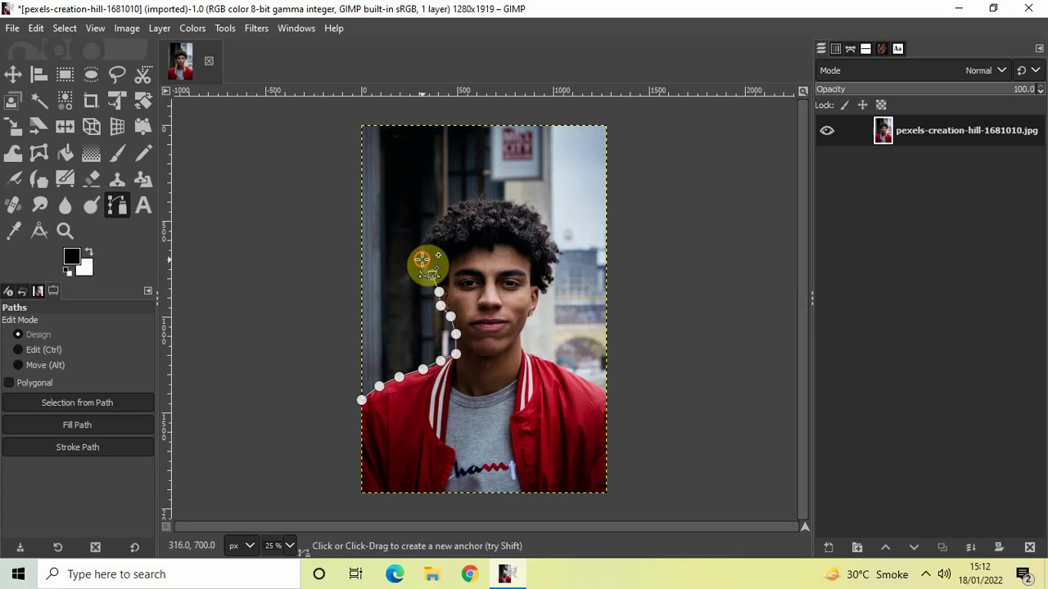
left_click(422, 259)
left_click(428, 237)
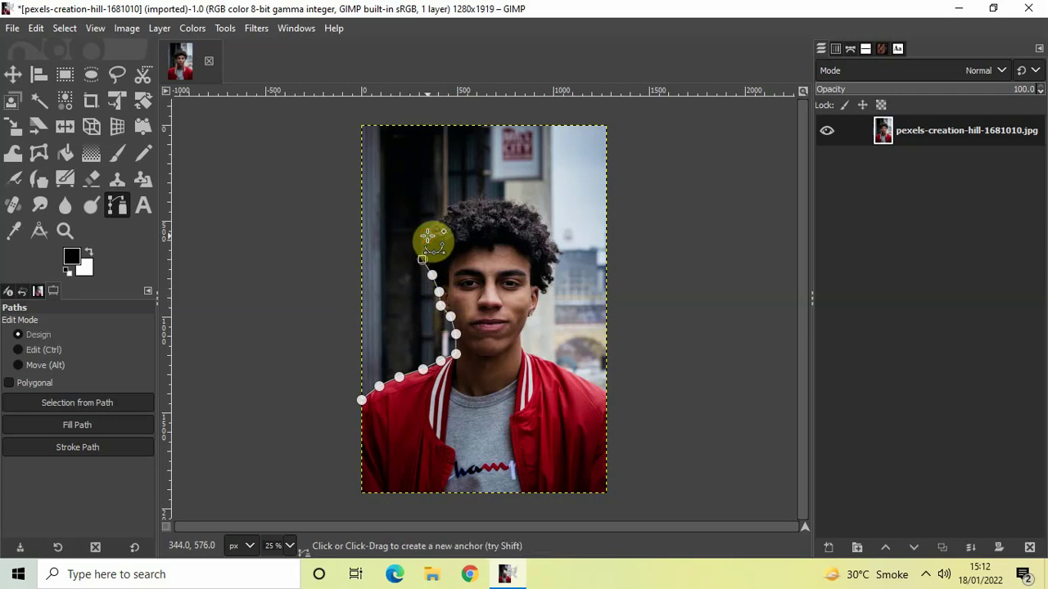
left_click(423, 244)
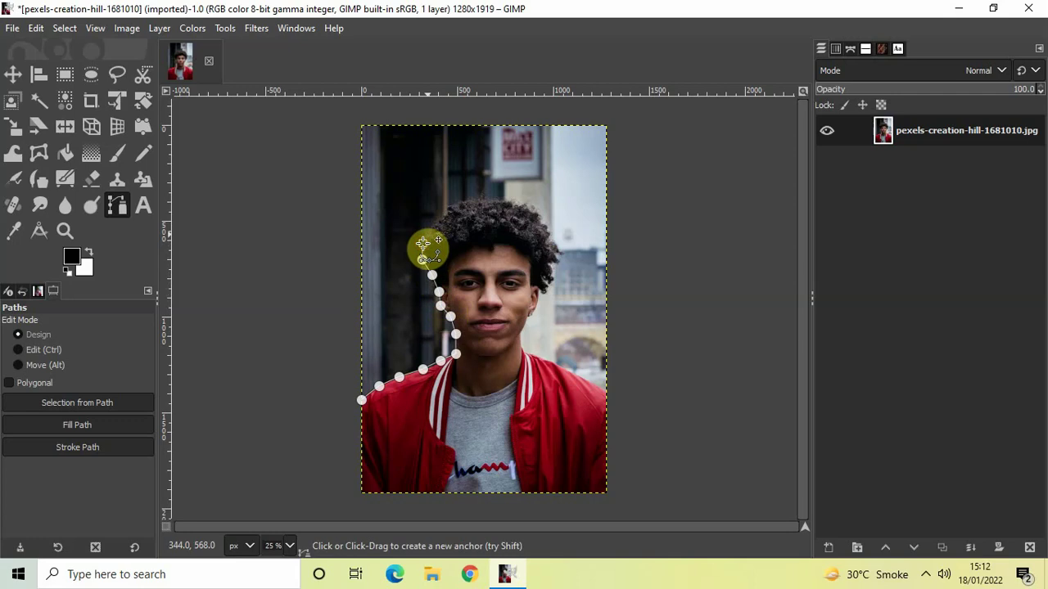
Step: Trace the path over the top of the hair and around to its outermost point on the right side
left_click_drag(433, 230, 443, 217)
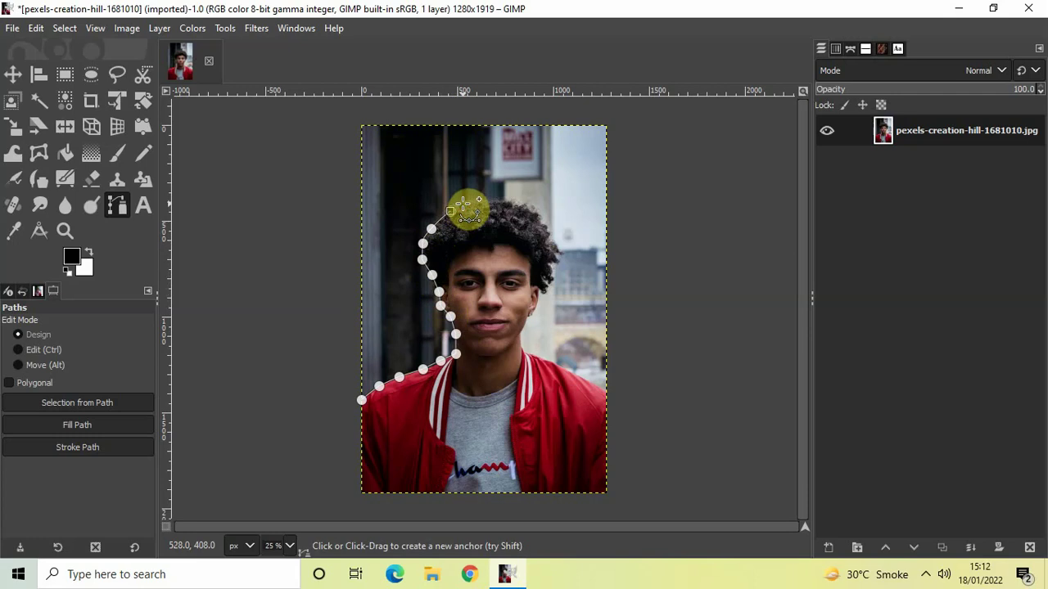
left_click_drag(450, 212, 463, 203)
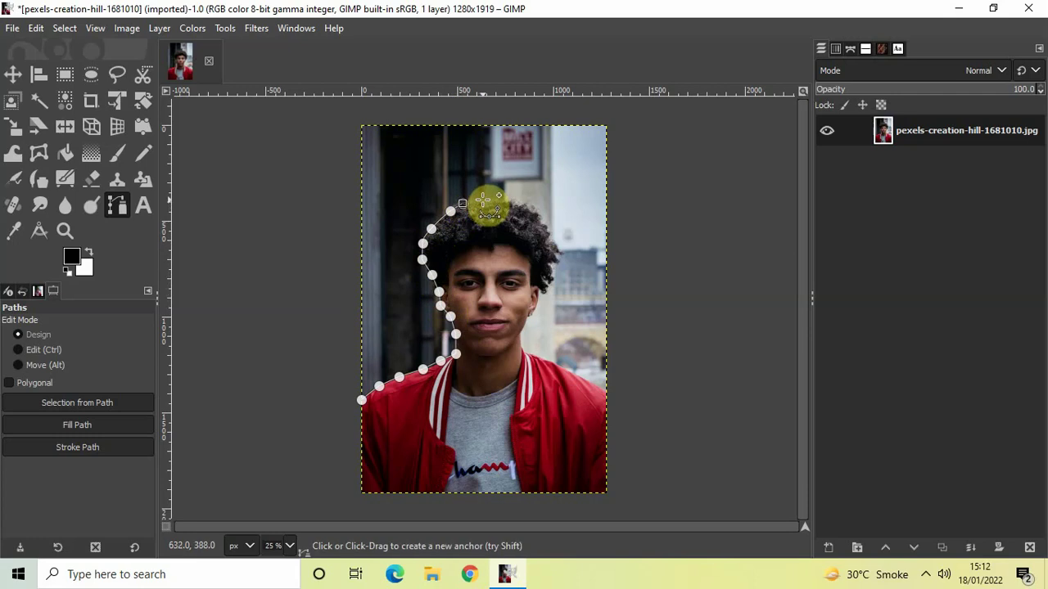
left_click(483, 200)
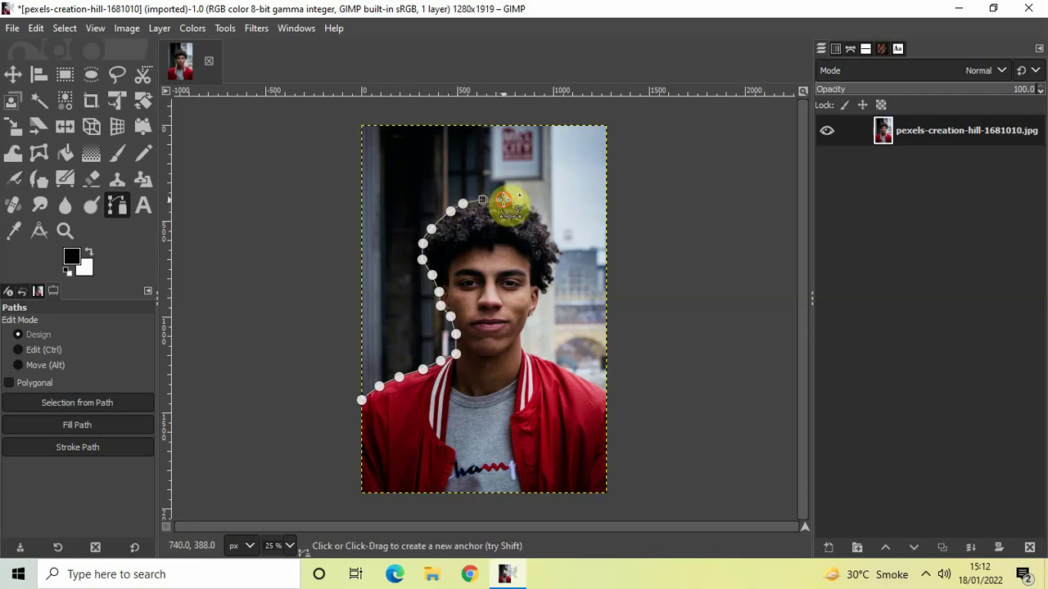
left_click(503, 199)
left_click(527, 206)
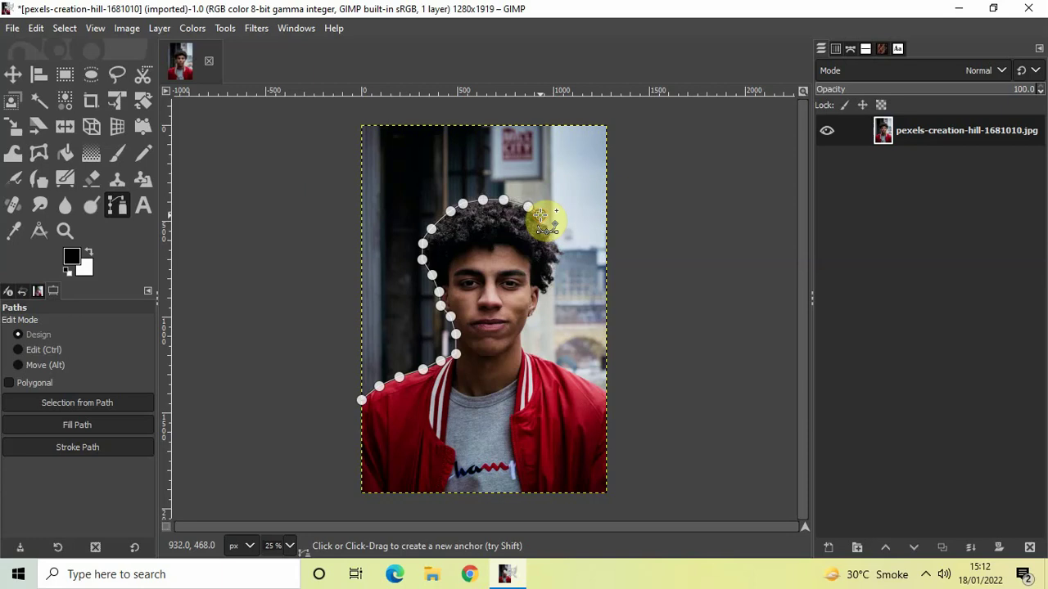
left_click(540, 215)
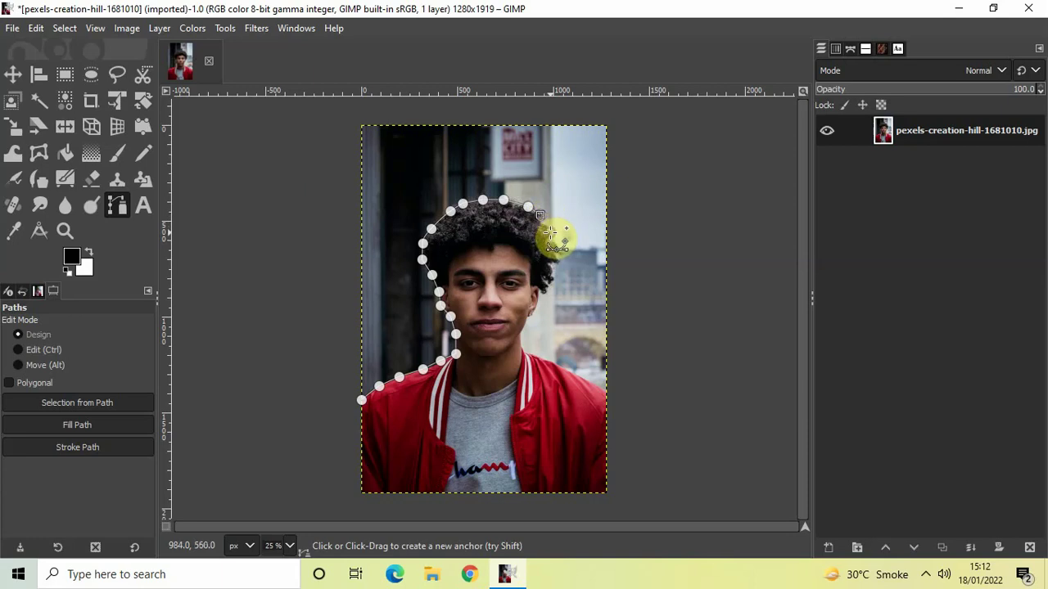
left_click(549, 233)
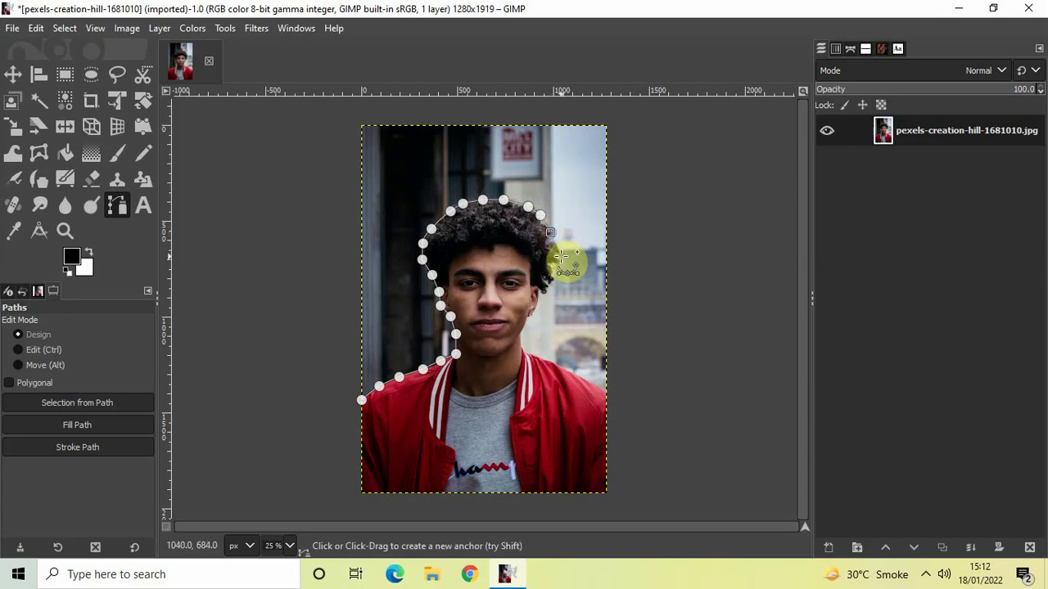
left_click(560, 253)
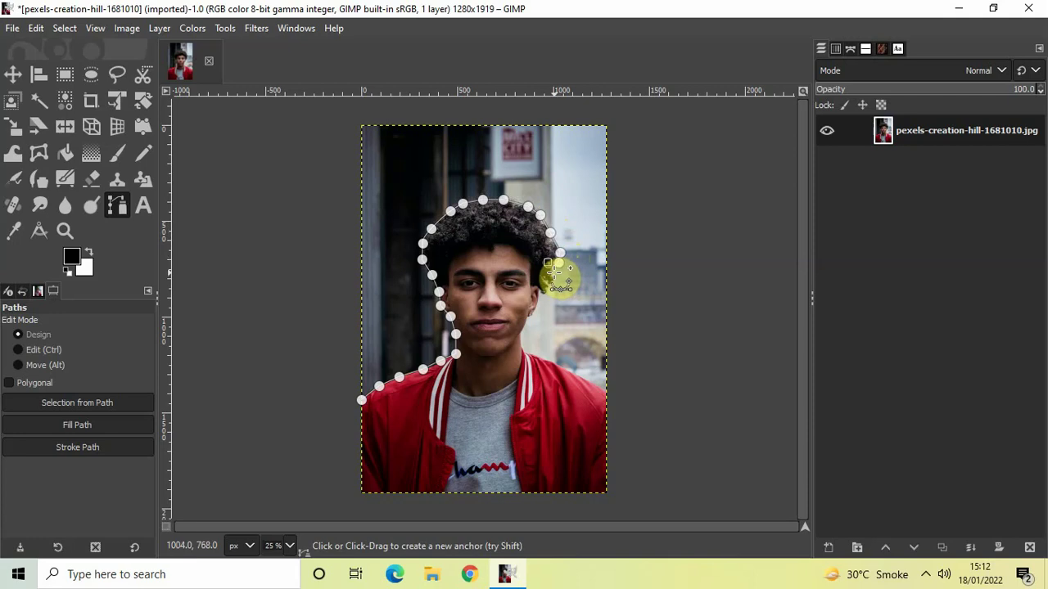
Step: Continue the path down the right side of the hair, face and neck to the jacket collar
left_click(547, 262)
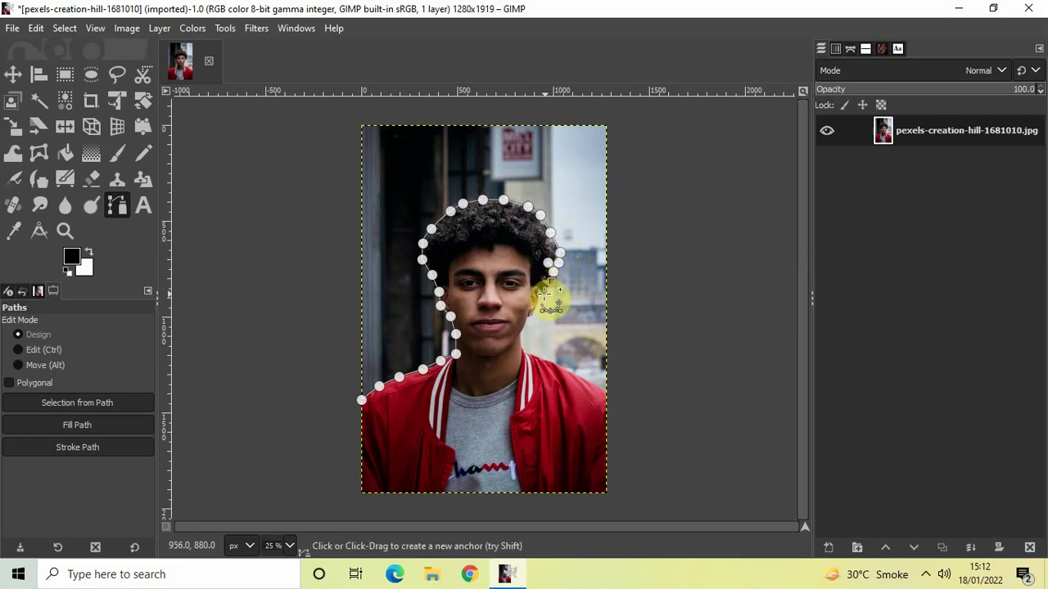
left_click(543, 293)
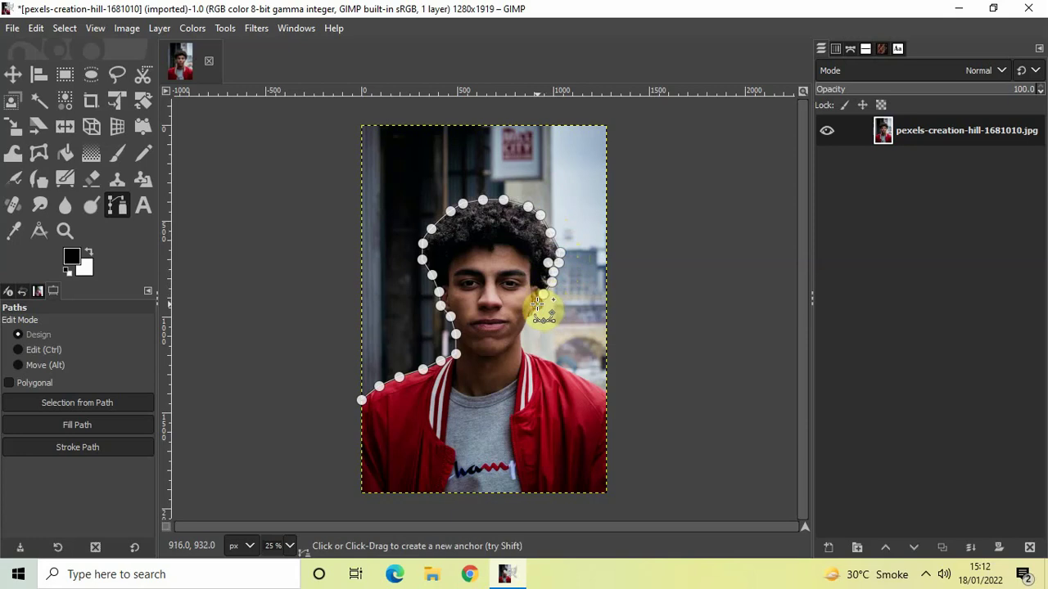
key("ctrl")
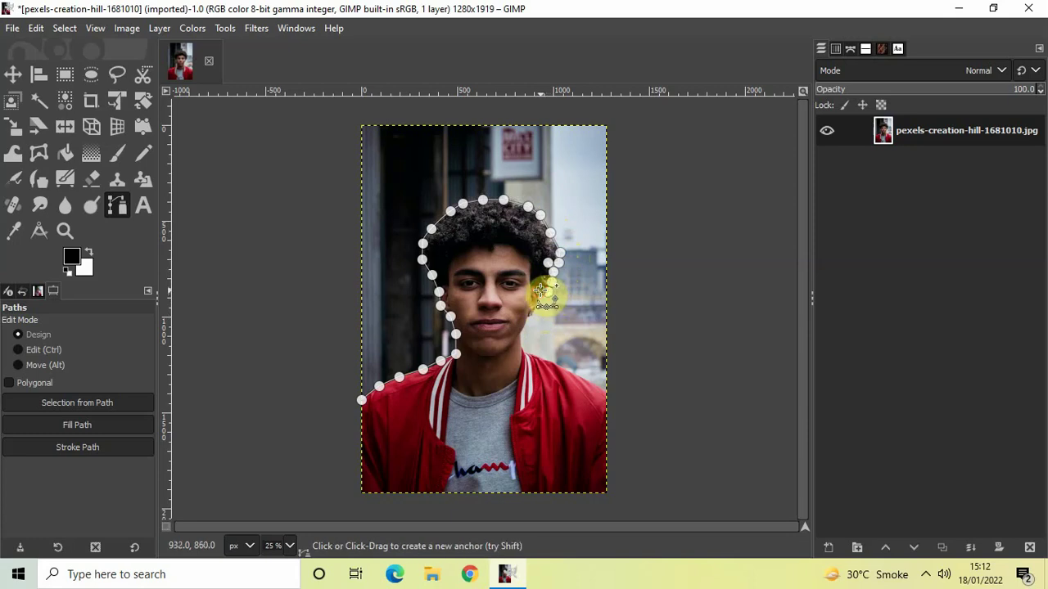
left_click(521, 332)
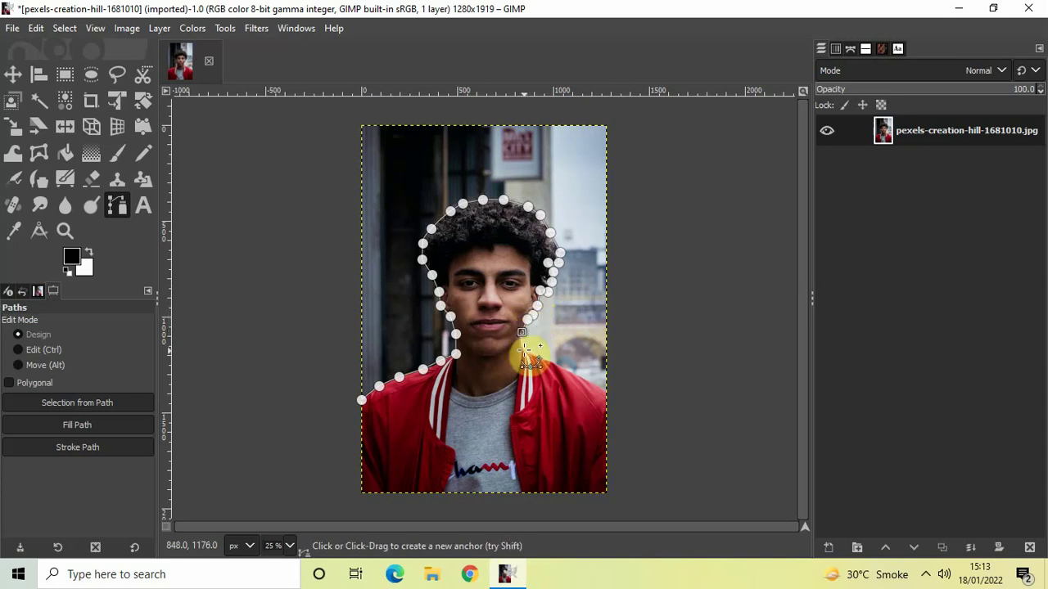
left_click(522, 345)
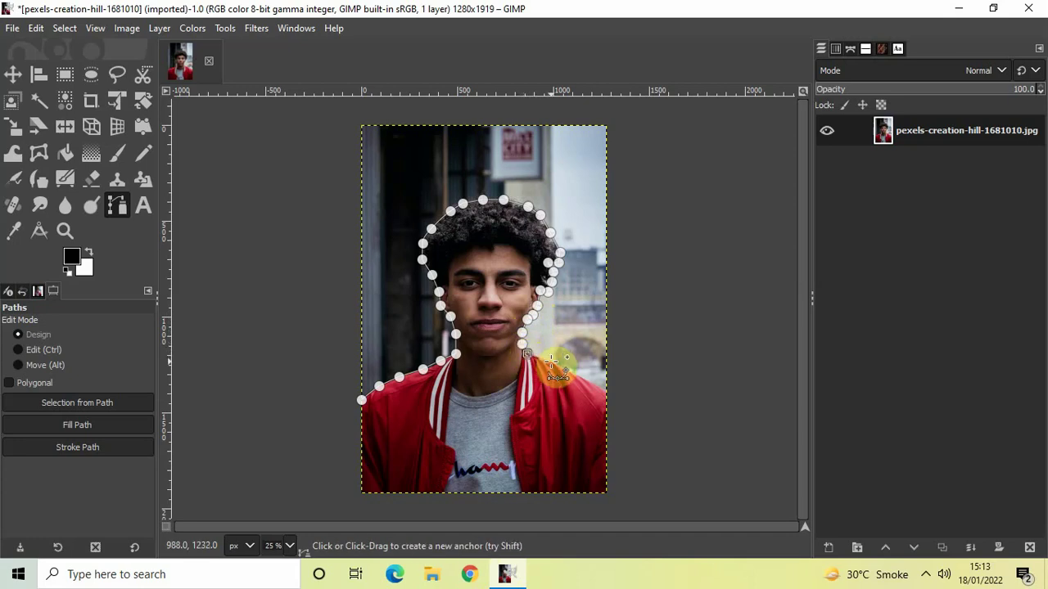
Step: Trace the right jacket shoulder, replacing the last anchor with one just outside the photo's right edge
left_click(550, 361)
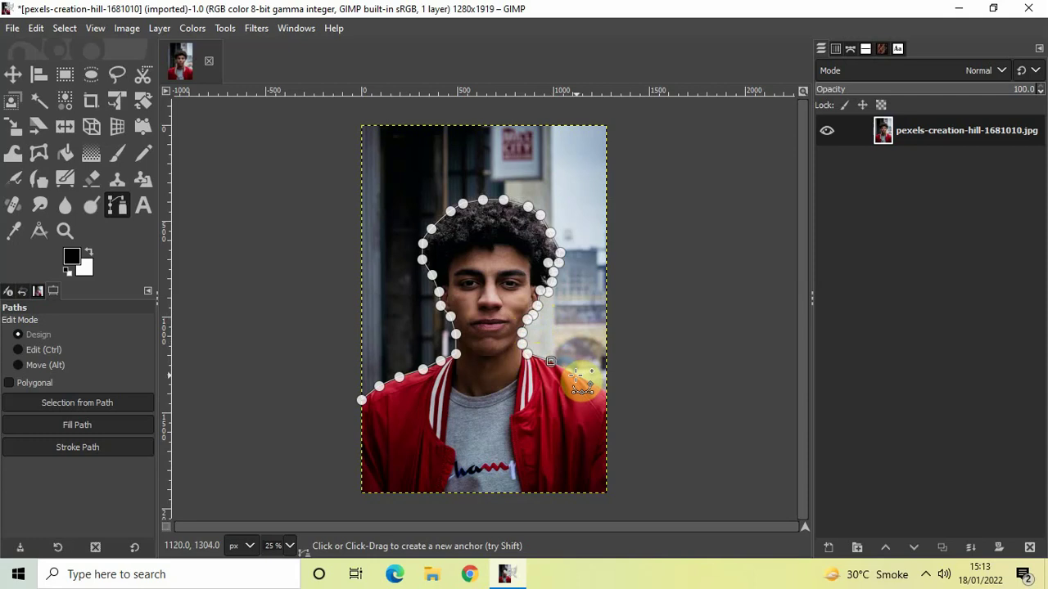
left_click(575, 375)
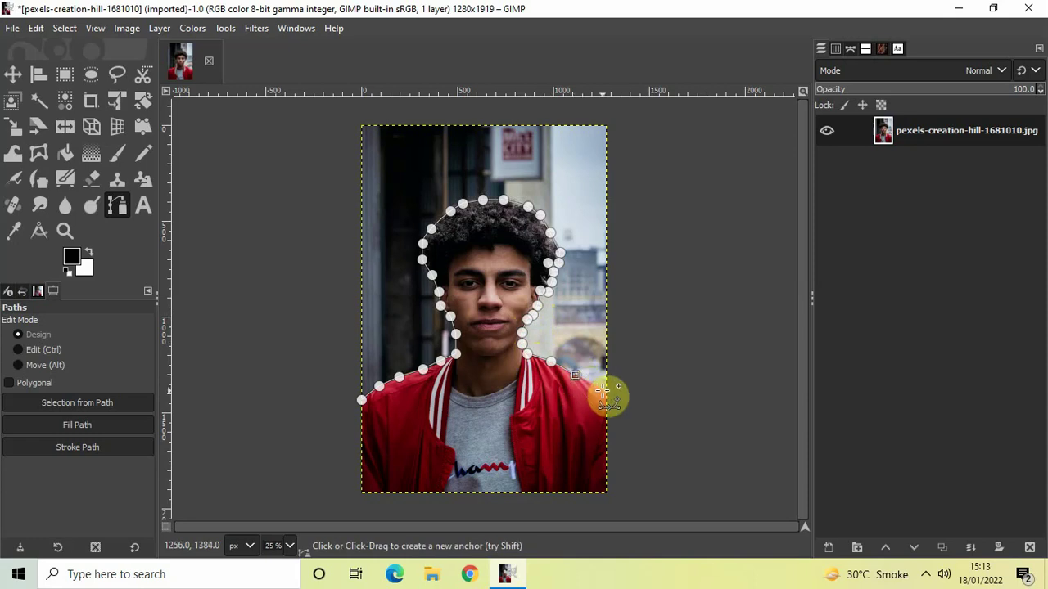
left_click(600, 388)
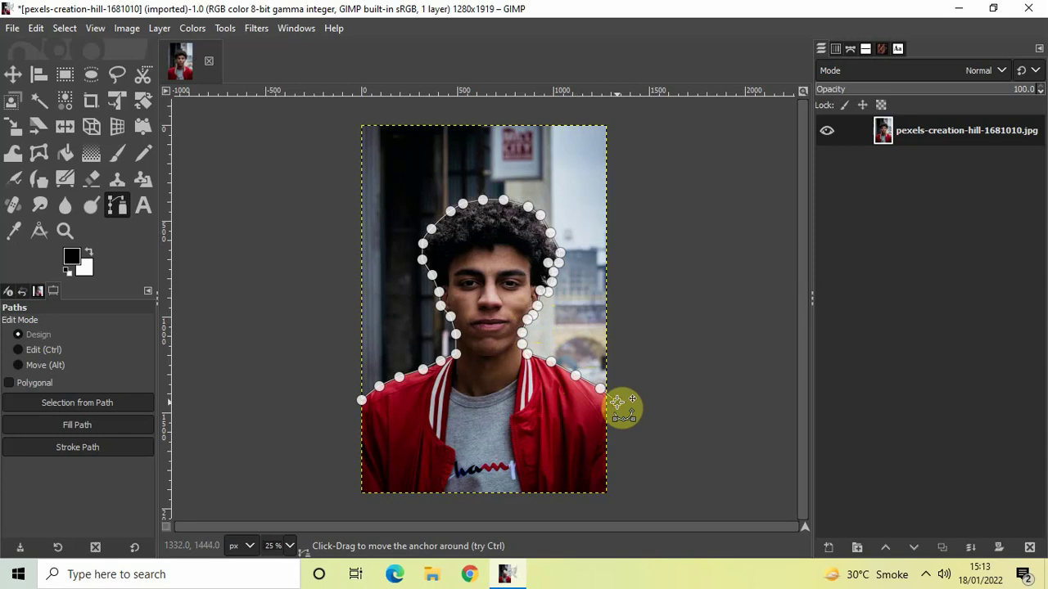
key("ctrl+z")
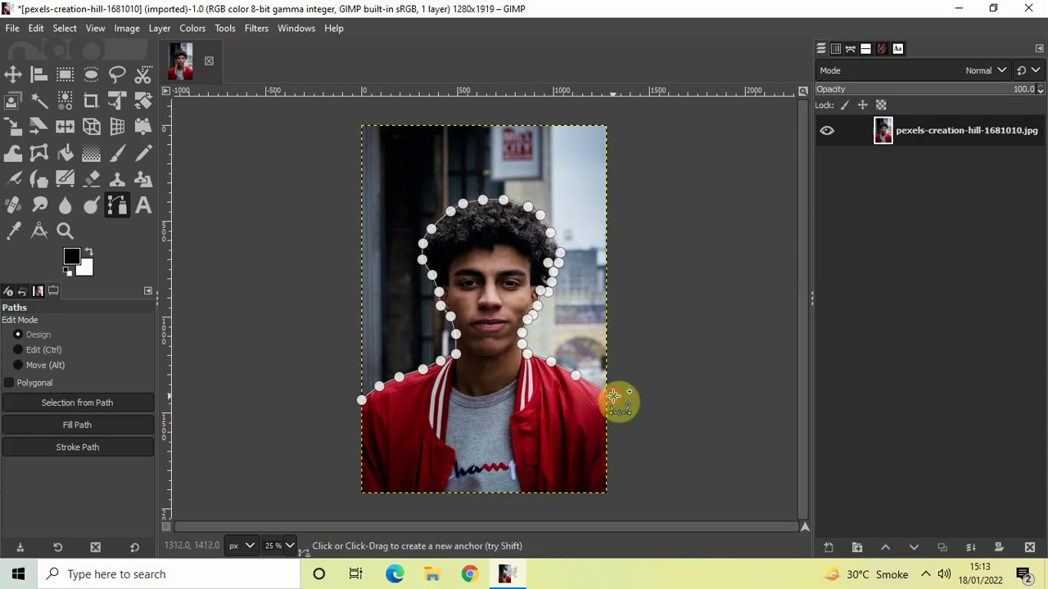
left_click(613, 397)
Step: Run the path outside the photo below the body and close it at the starting anchor on the left edge
left_click(620, 512)
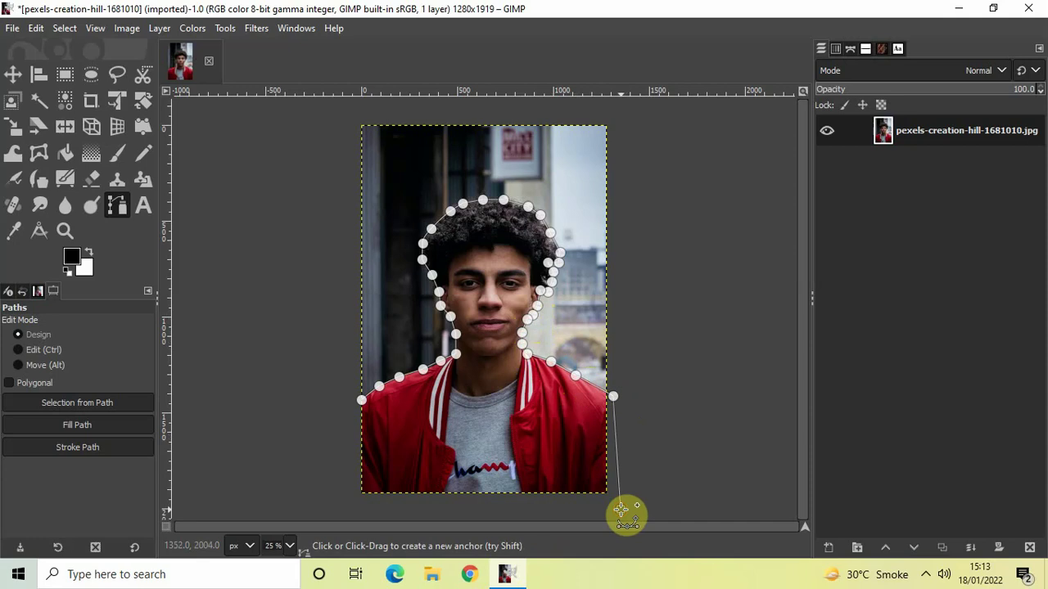
left_click(326, 510)
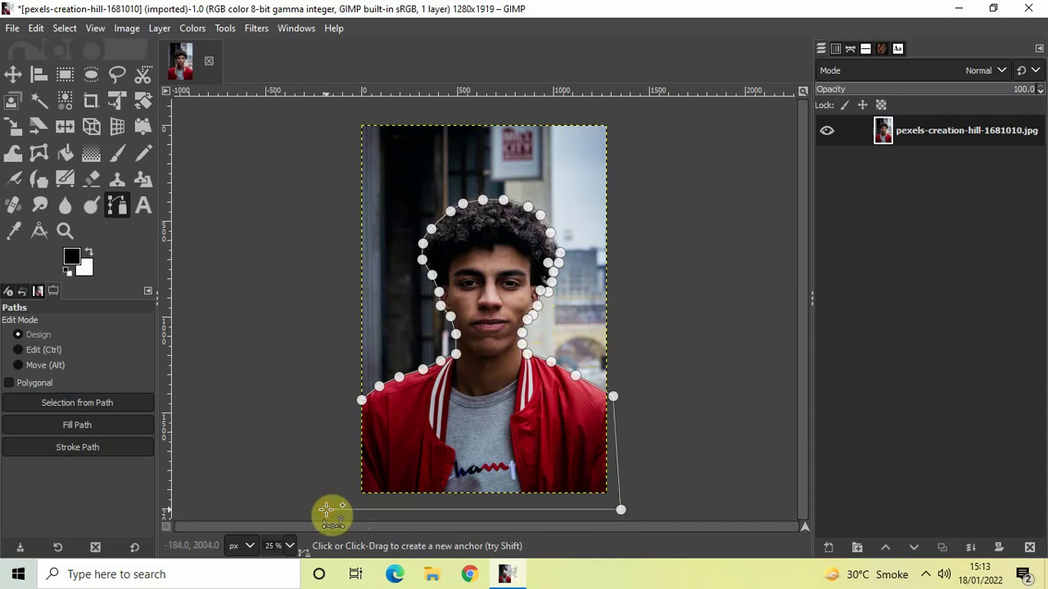
left_click(326, 449)
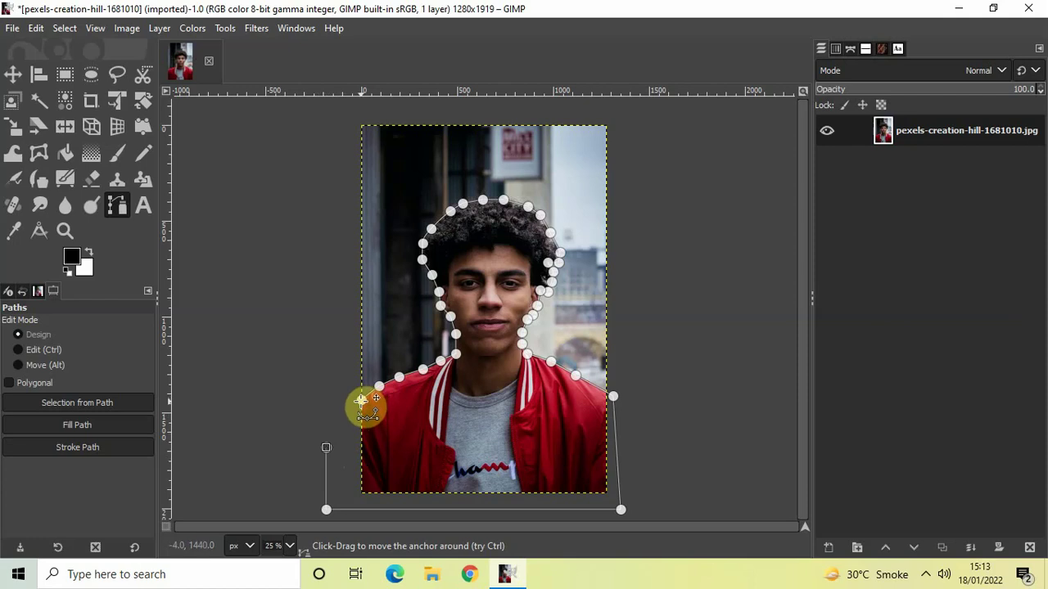
key("ctrl")
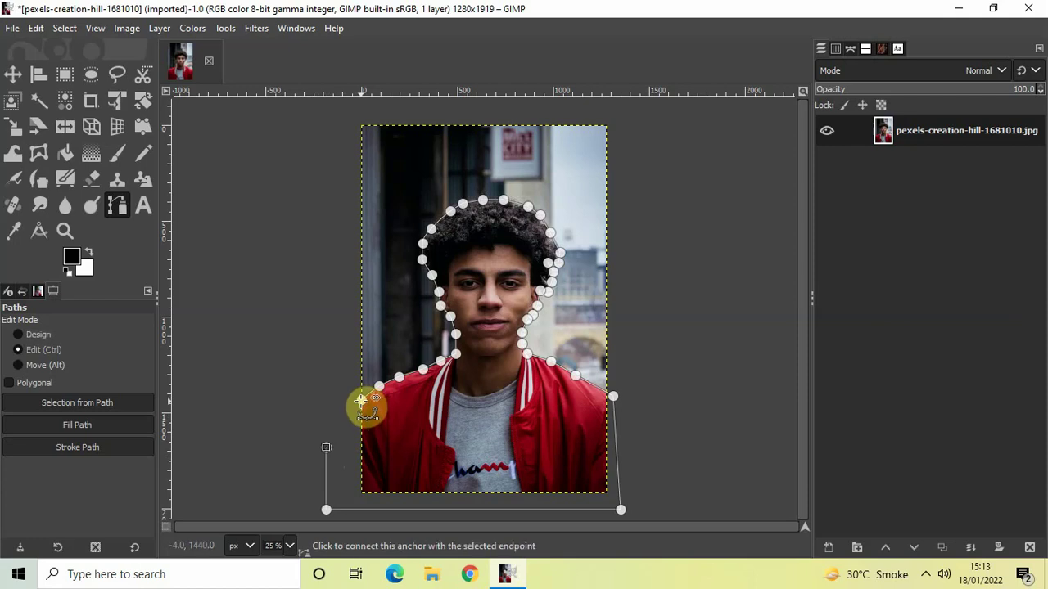
left_click(361, 400, "ctrl")
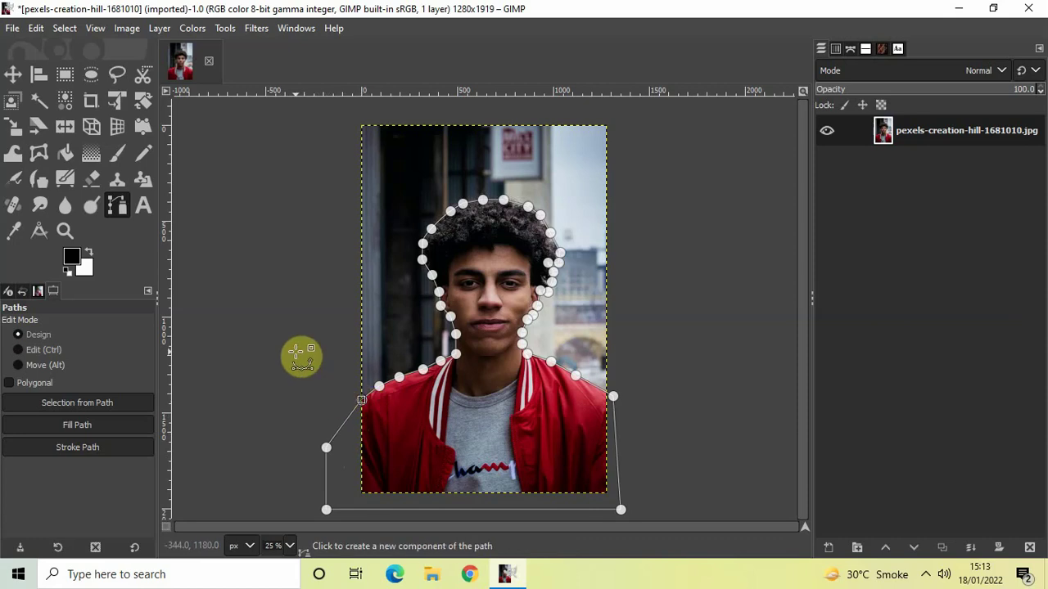
Step: Create a selection from the path around the man and invert it to select the background
key("shift+v")
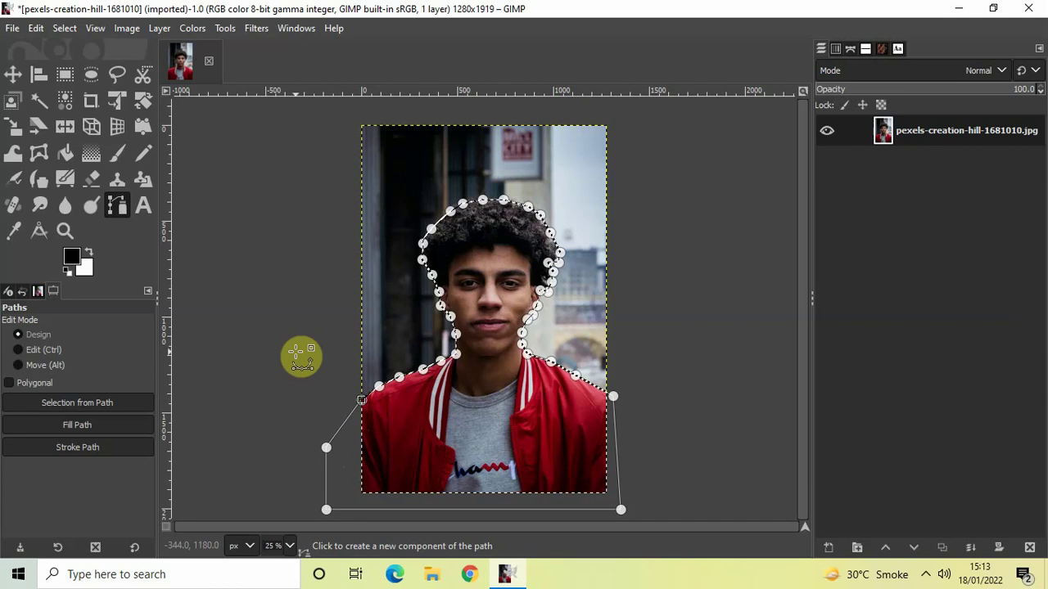
left_click(64, 28)
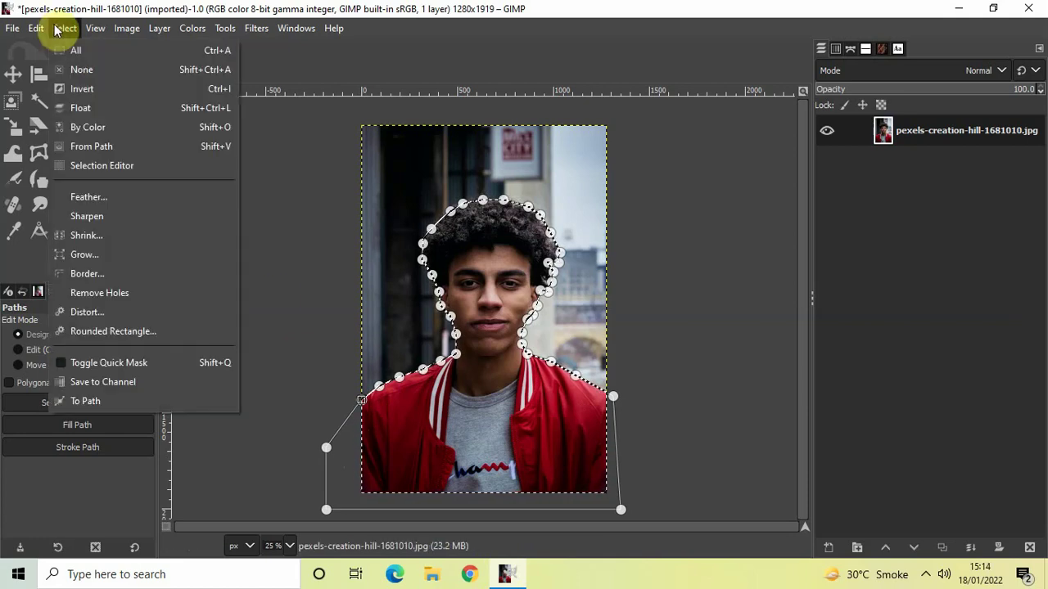
left_click(122, 88)
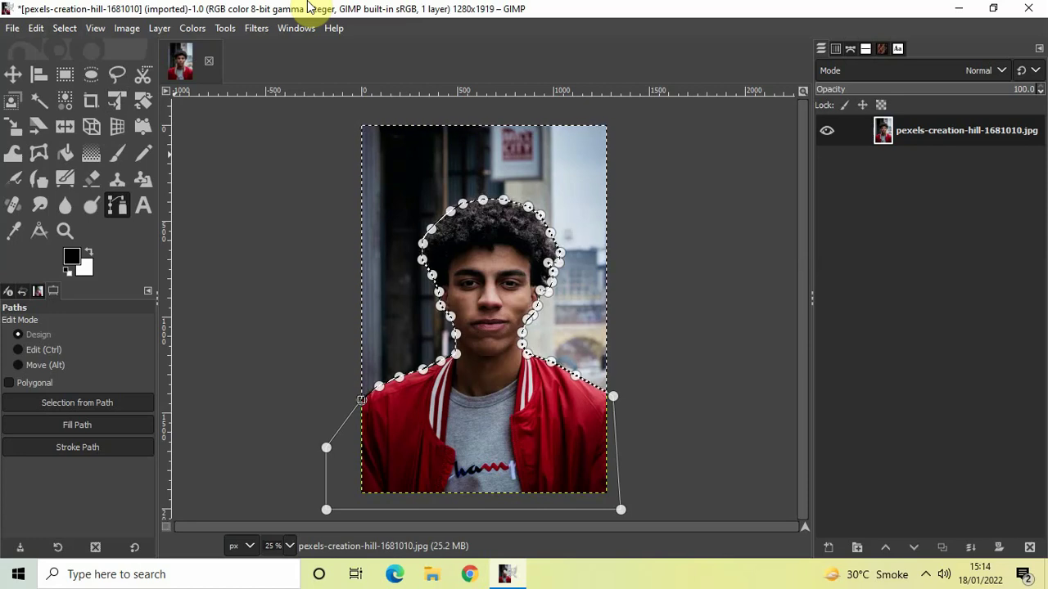
Step: Apply a Gaussian Blur to the selected background with Size X and Size Y both set to 40.50
left_click(257, 30)
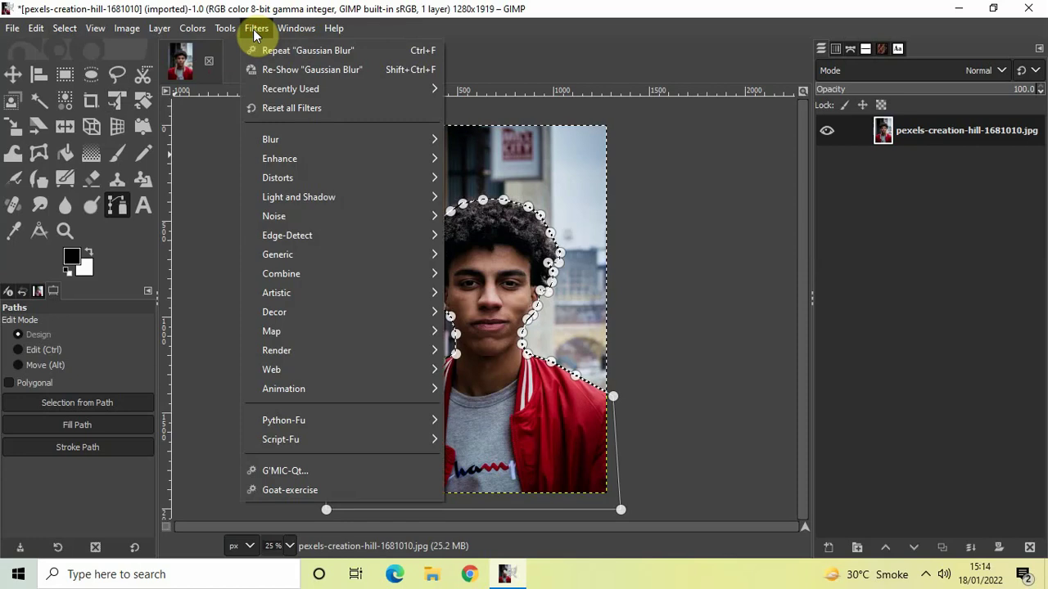
mouse_move(303, 137)
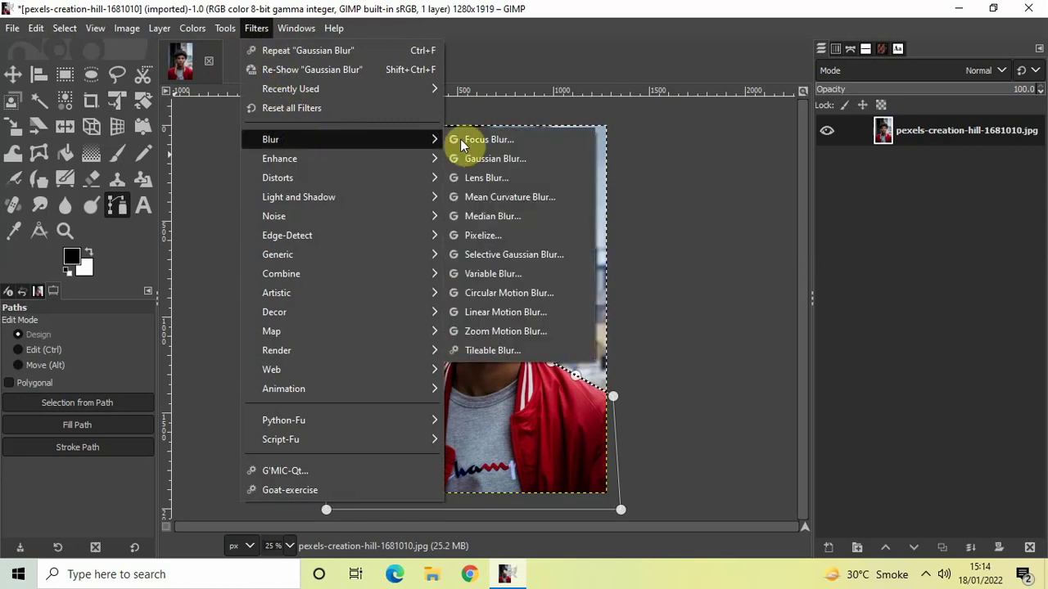
left_click(515, 163)
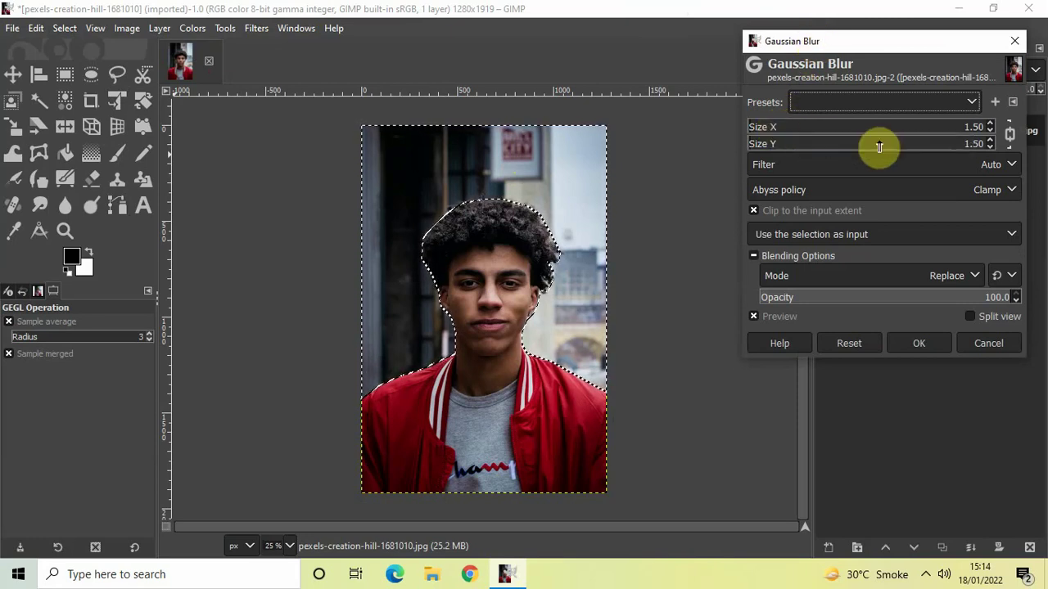
left_click(989, 124)
left_click(990, 124)
left_click(989, 125)
left_click(990, 124)
left_click(990, 125)
left_click(989, 124)
left_click(990, 125)
left_click(990, 125)
left_click(990, 125)
left_click(989, 124)
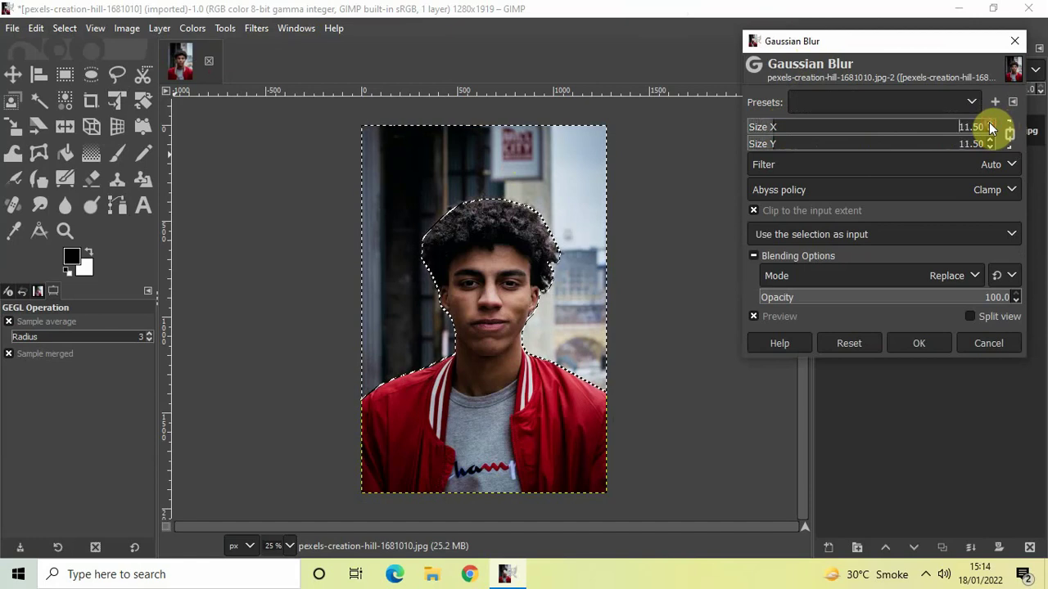
left_click(990, 124)
left_click(989, 124)
left_click(990, 125)
left_click(990, 125)
left_click(990, 125)
left_click(989, 125)
left_click(990, 124)
left_click(990, 124)
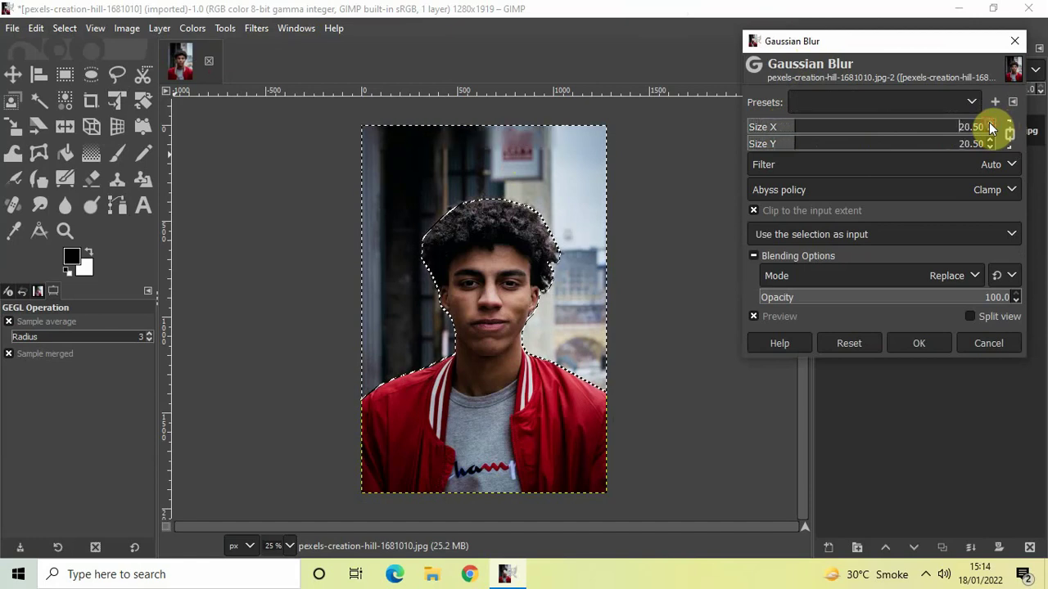
left_click(990, 124)
left_click(990, 125)
left_click(990, 125)
left_click(990, 124)
left_click(989, 125)
left_click(989, 124)
left_click(989, 124)
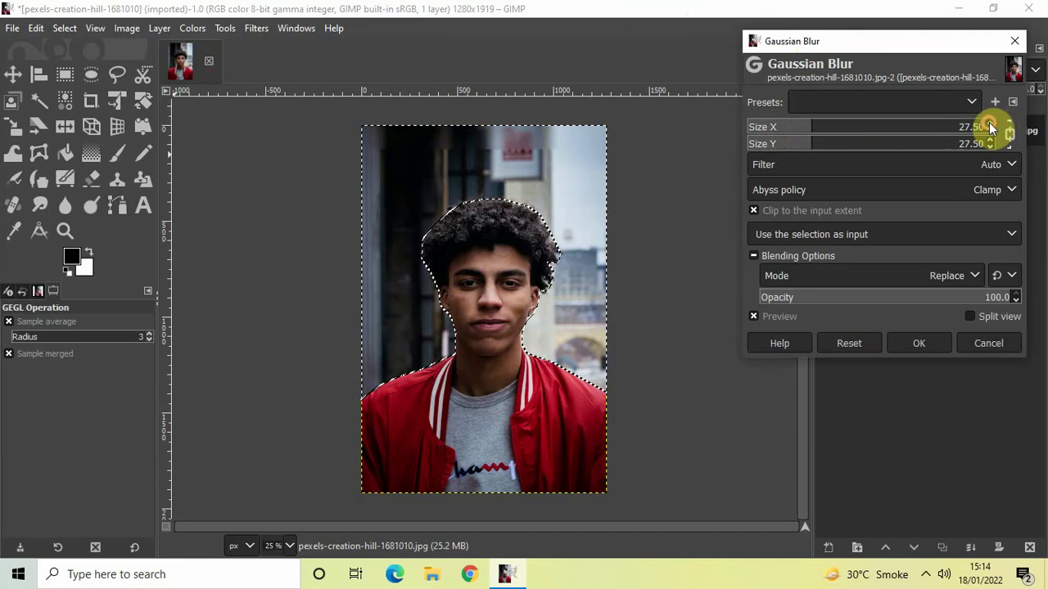
left_click(990, 125)
left_click(990, 125)
left_click(990, 124)
left_click(990, 125)
left_click(990, 124)
left_click(990, 124)
left_click(990, 124)
left_click(990, 125)
left_click(990, 124)
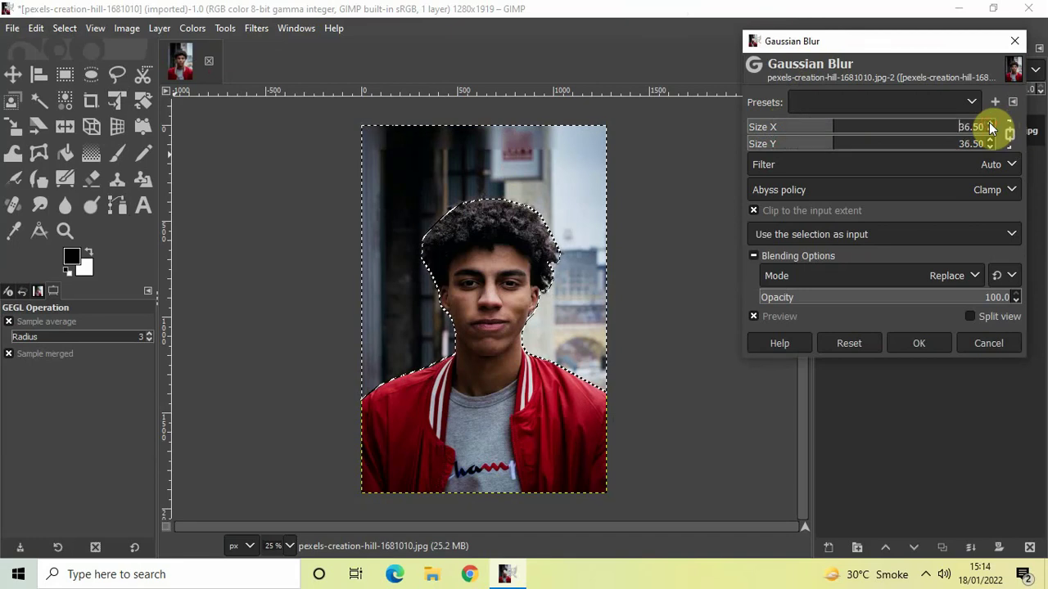
left_click(989, 125)
left_click(990, 124)
left_click(990, 124)
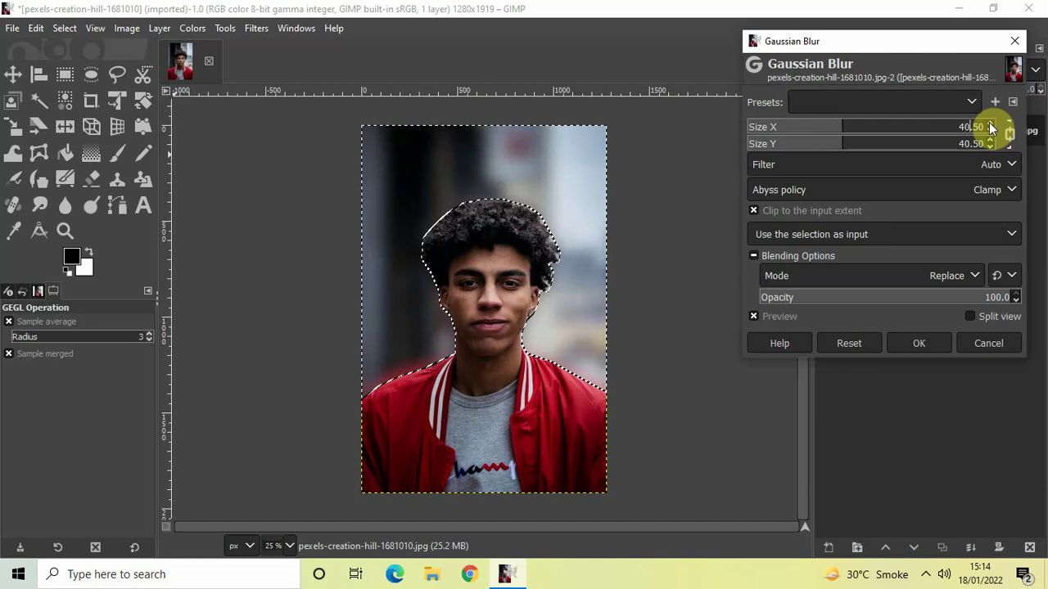
left_click(989, 129)
left_click(922, 343)
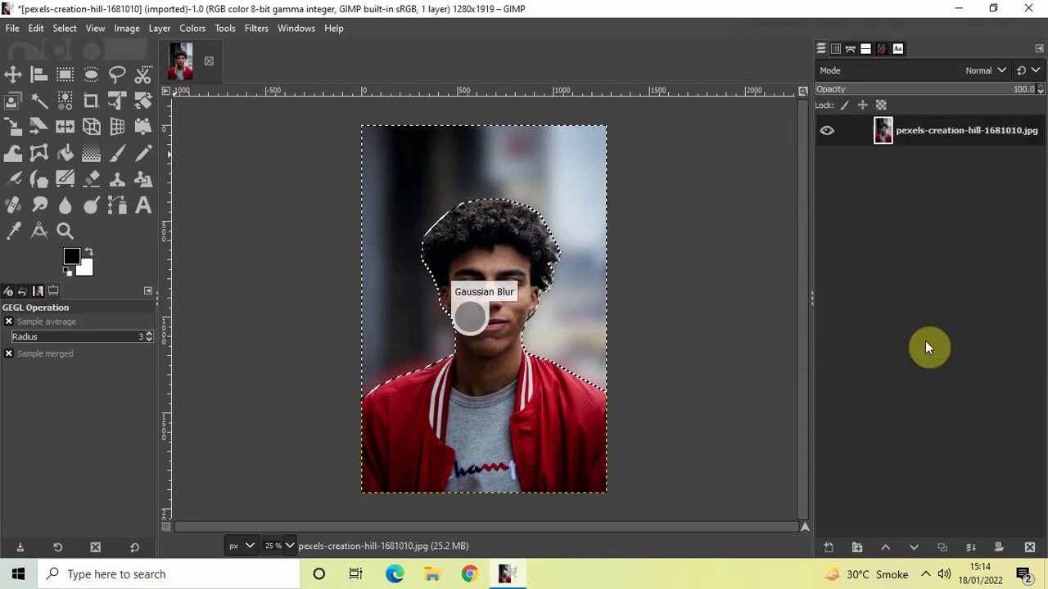
Step: Dismiss the selection around the blurred background
left_click(66, 30)
left_click(87, 70)
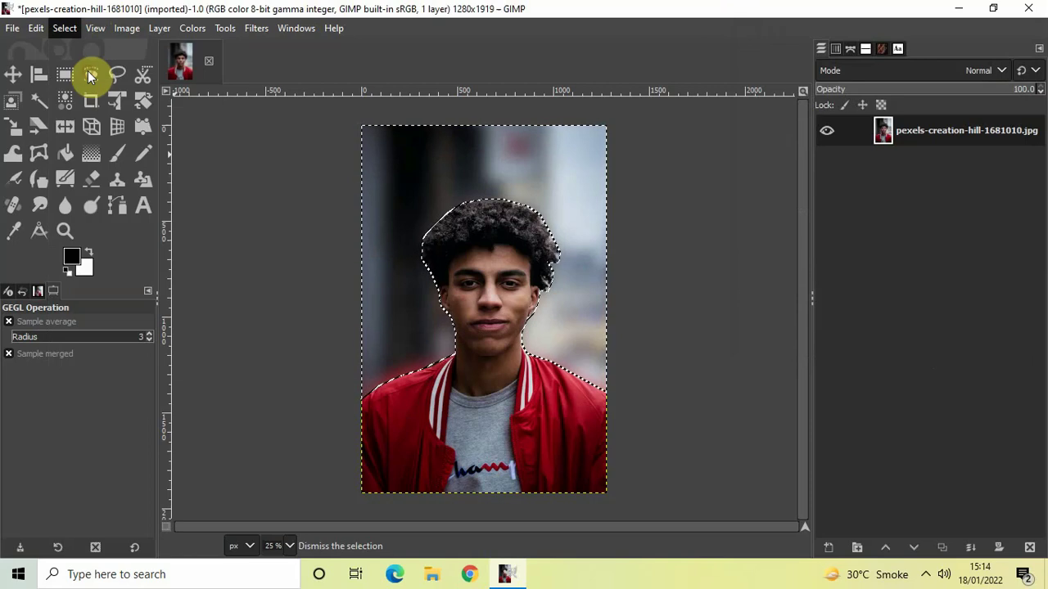